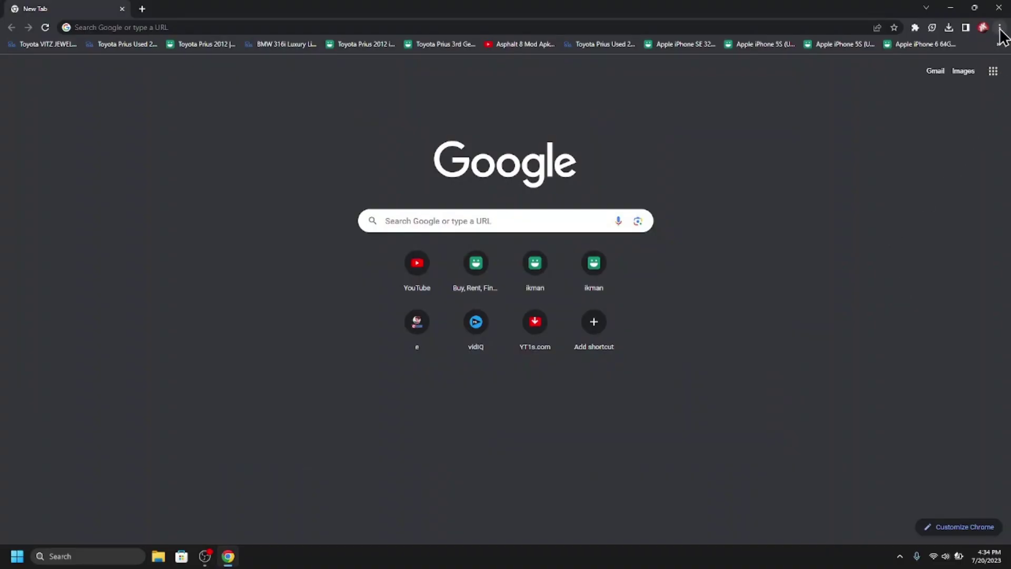
Let Chrome update on the About Chrome page and relaunch into version 115.0.5790.99.
click(999, 29)
click(928, 232)
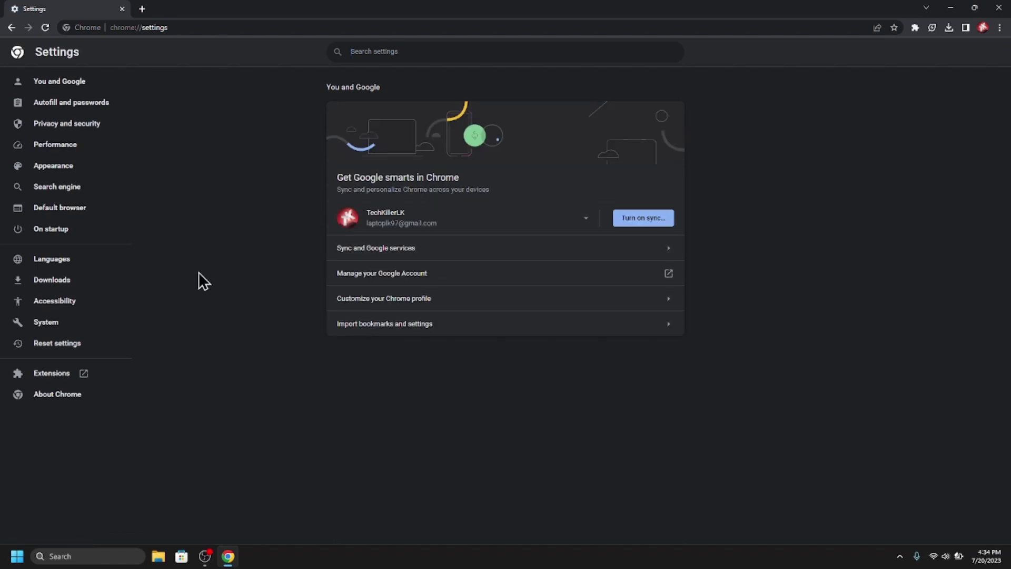
click(55, 400)
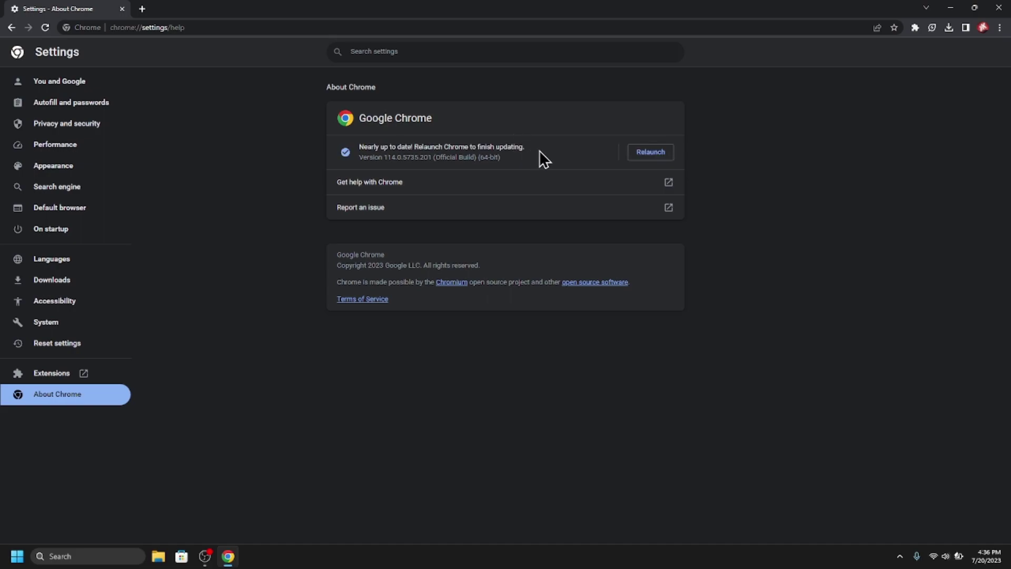
click(647, 154)
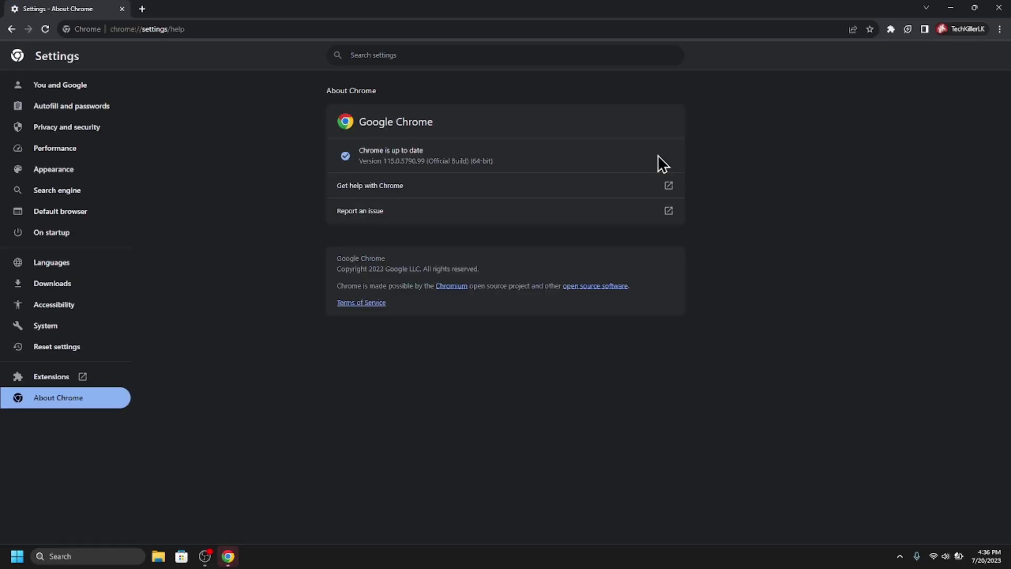
Go to the chrome://flags experiments page.
click(194, 28)
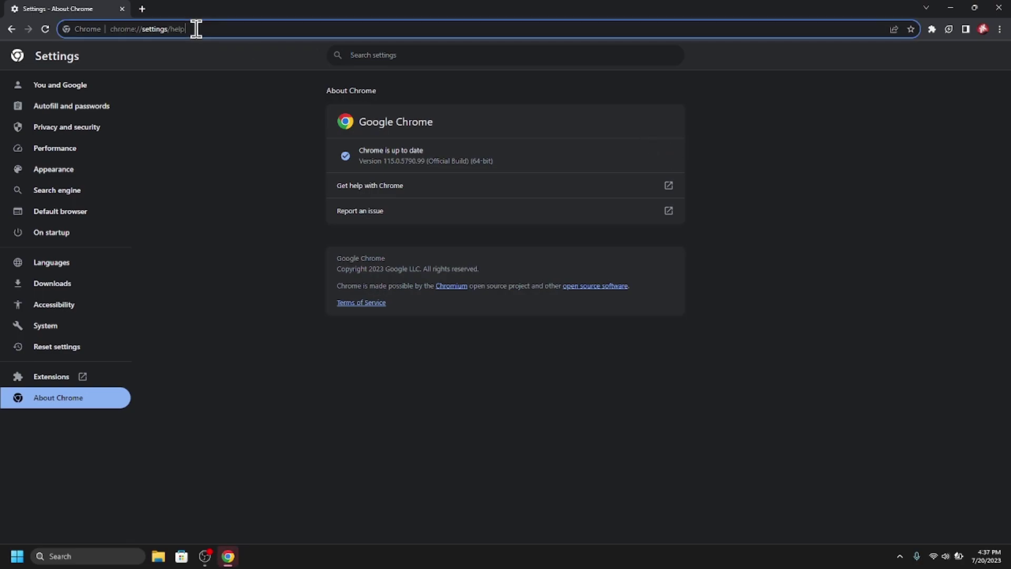
double_click(196, 29)
key(BackSpace)
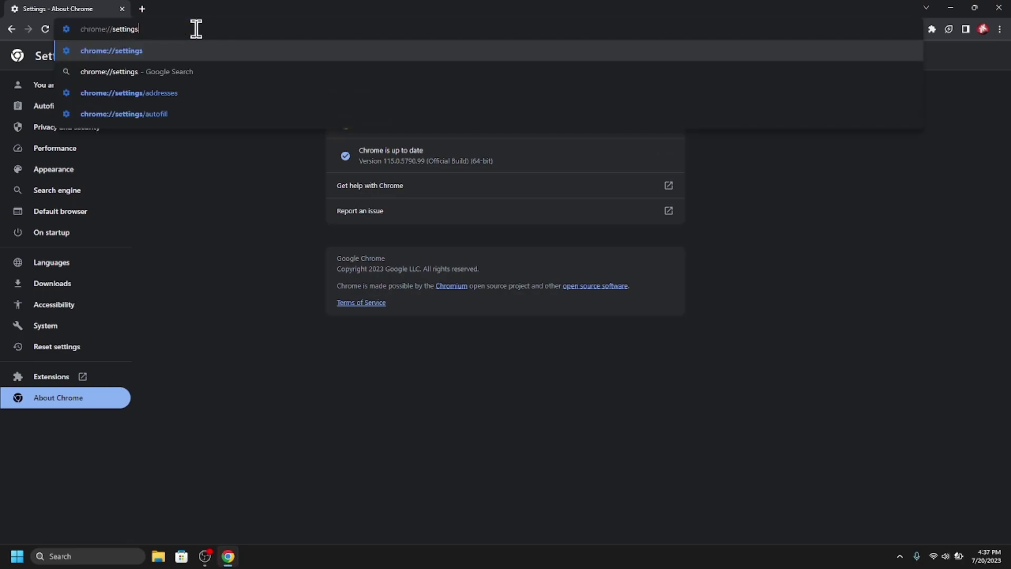
key(BackSpace)
key(BackSpace)
key(BackSpace)
key(BackSpace)
key(BackSpace)
key(BackSpace)
key(BackSpace)
key(BackSpace)
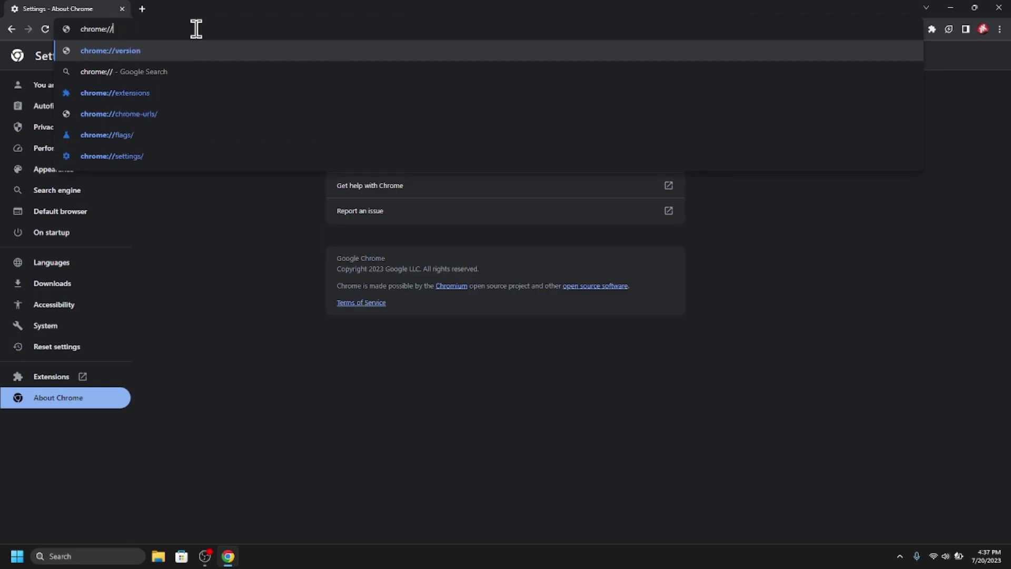
text(f)
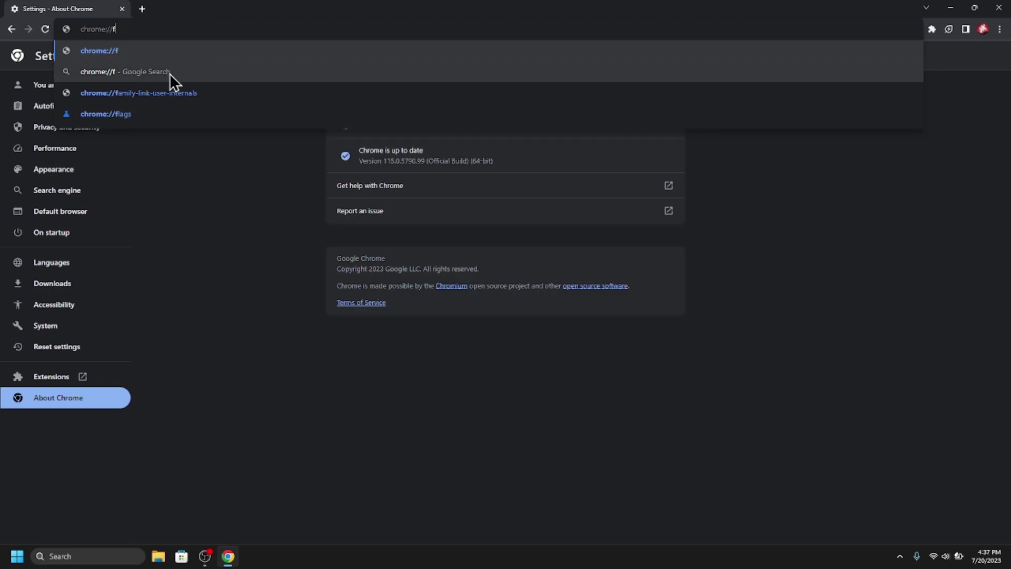
click(143, 117)
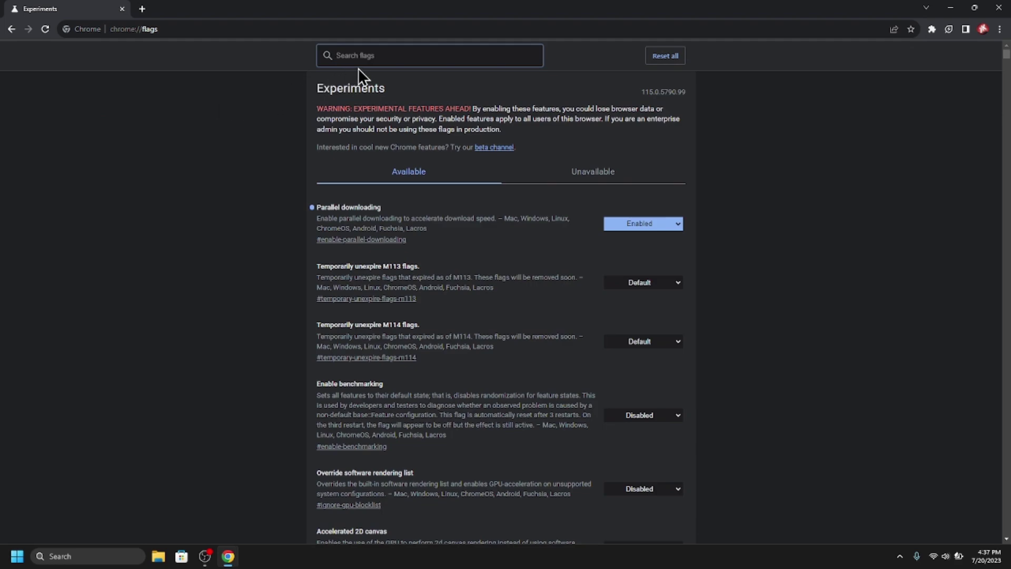
Search 'mica' and set the Windows 11 Mica titlebar flag to Enabled.
text(mi)
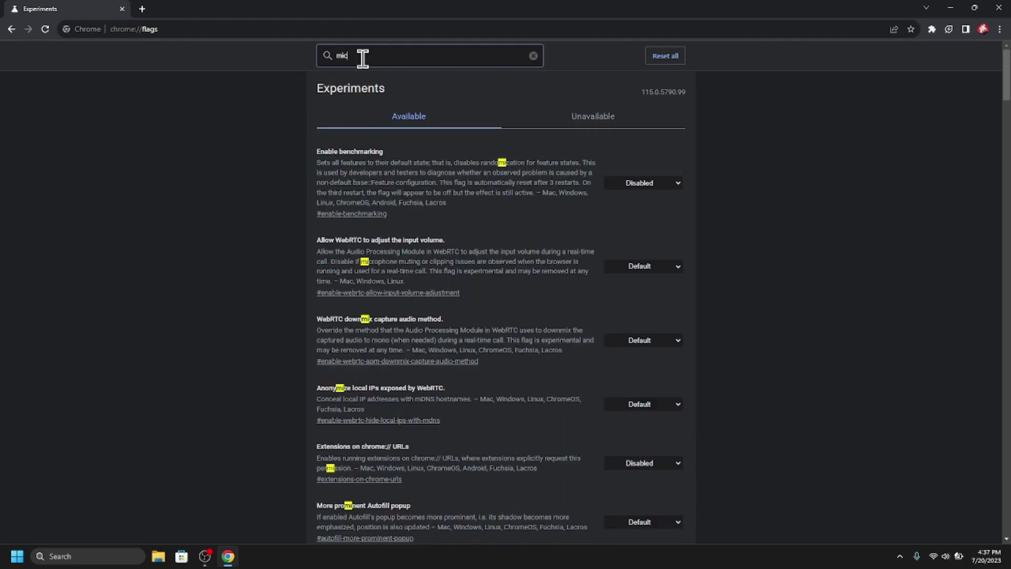
text(ca)
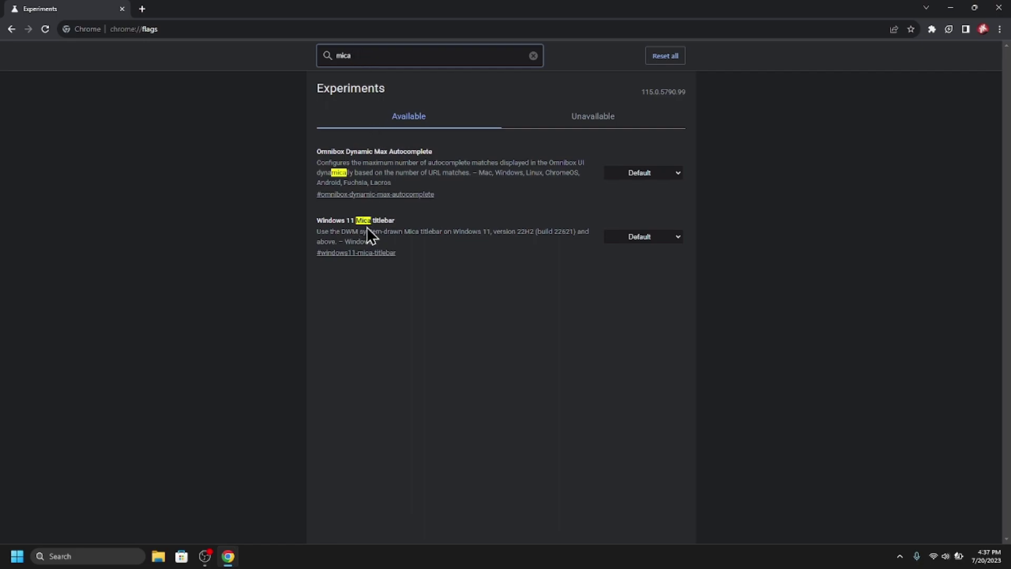
click(638, 236)
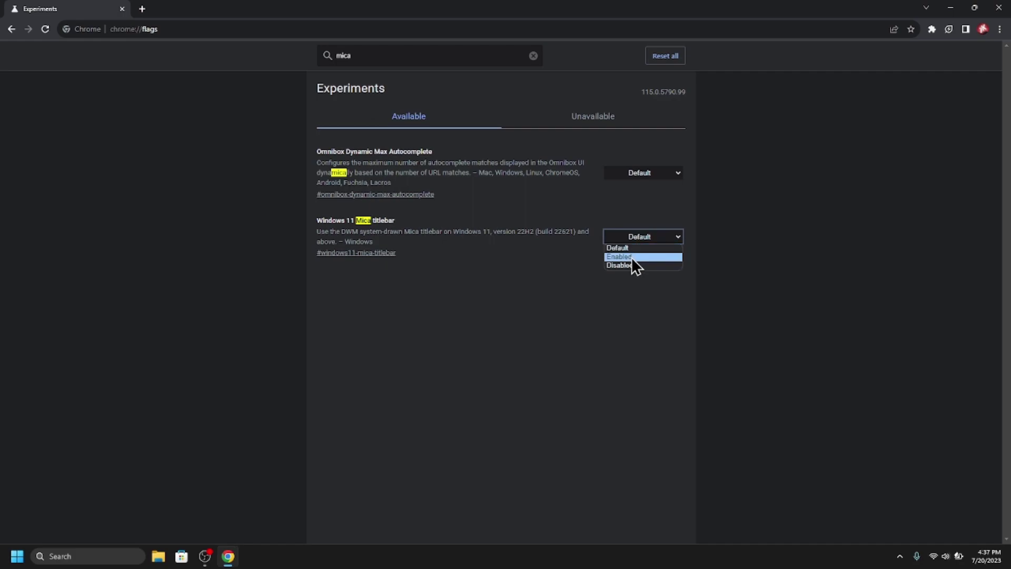
click(631, 257)
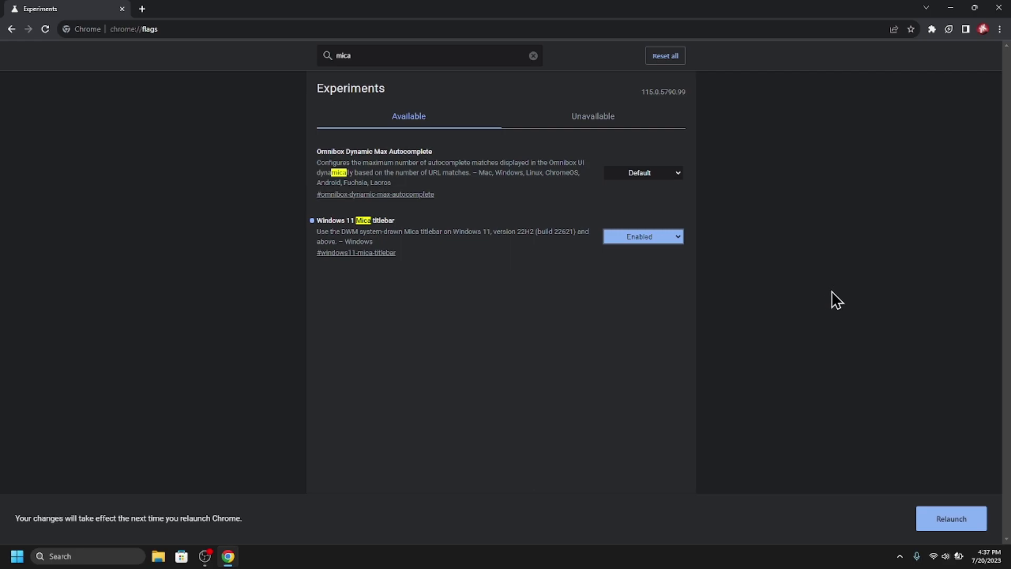
Relaunch Chrome from the flags page so the Mica titlebar flag applies.
click(922, 524)
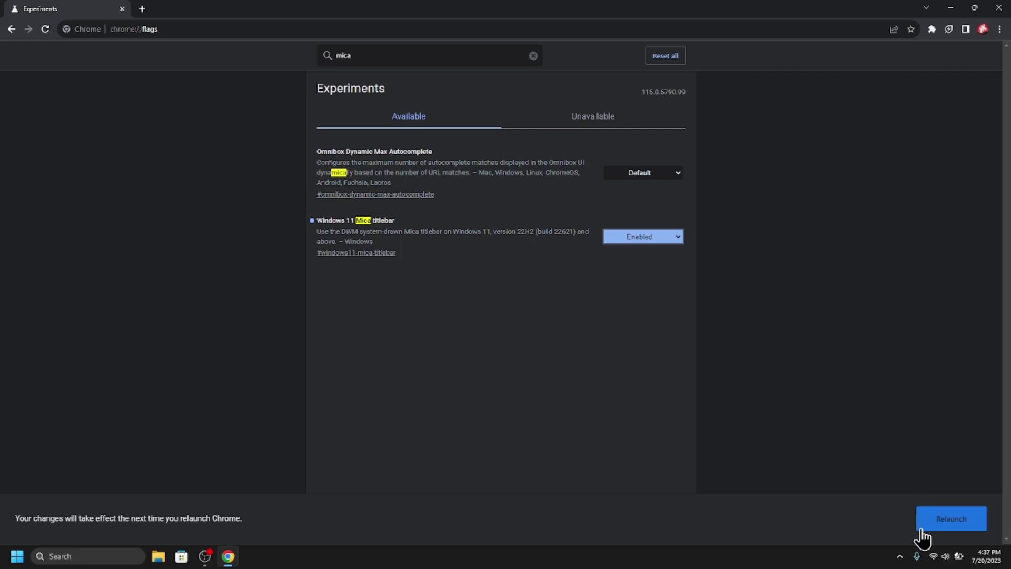